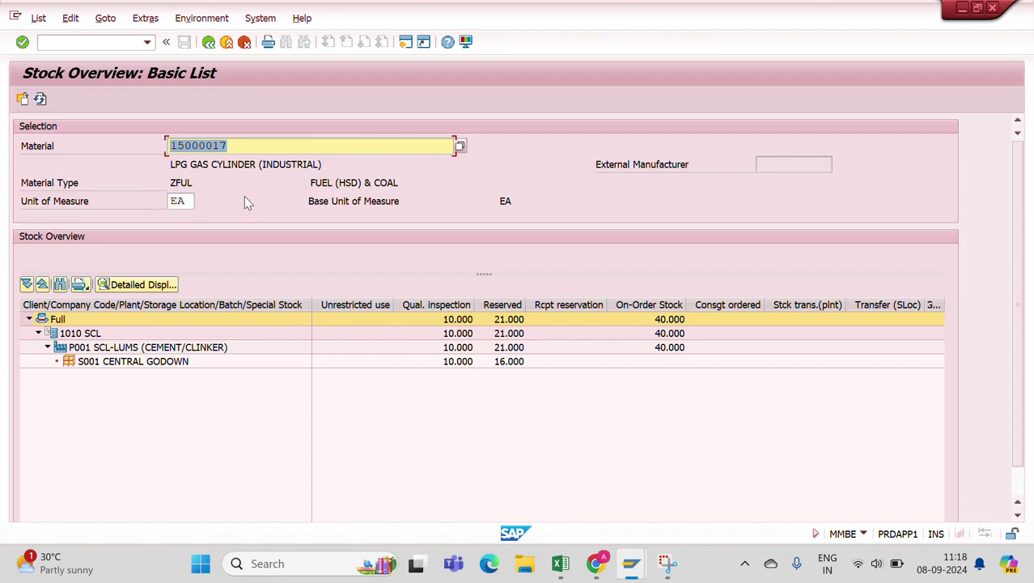
# Step: Check the unrestricted-use and quality inspection stock columns for the LPG gas cylinder material
pyautogui.click(347, 306)
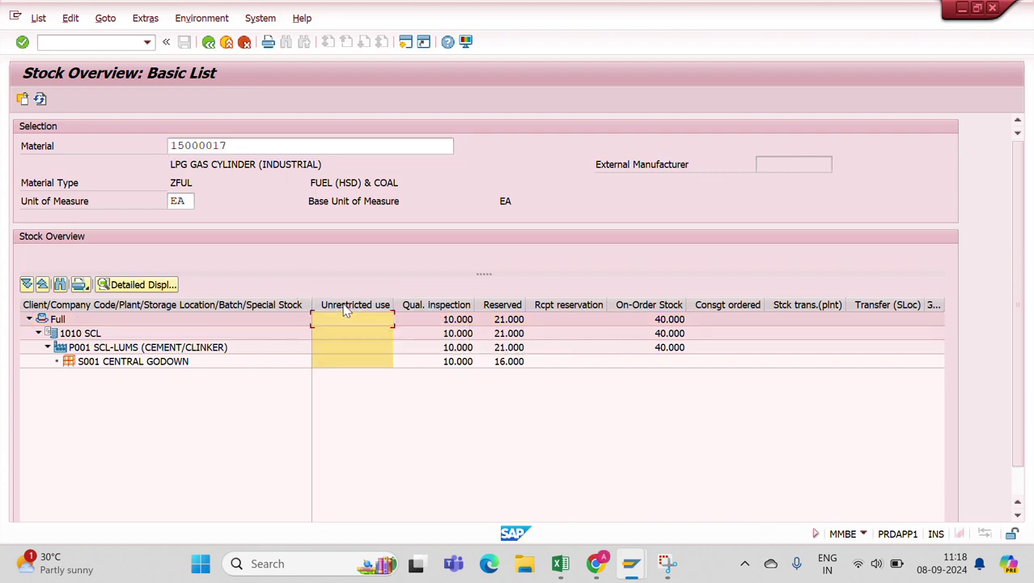
pyautogui.click(462, 308)
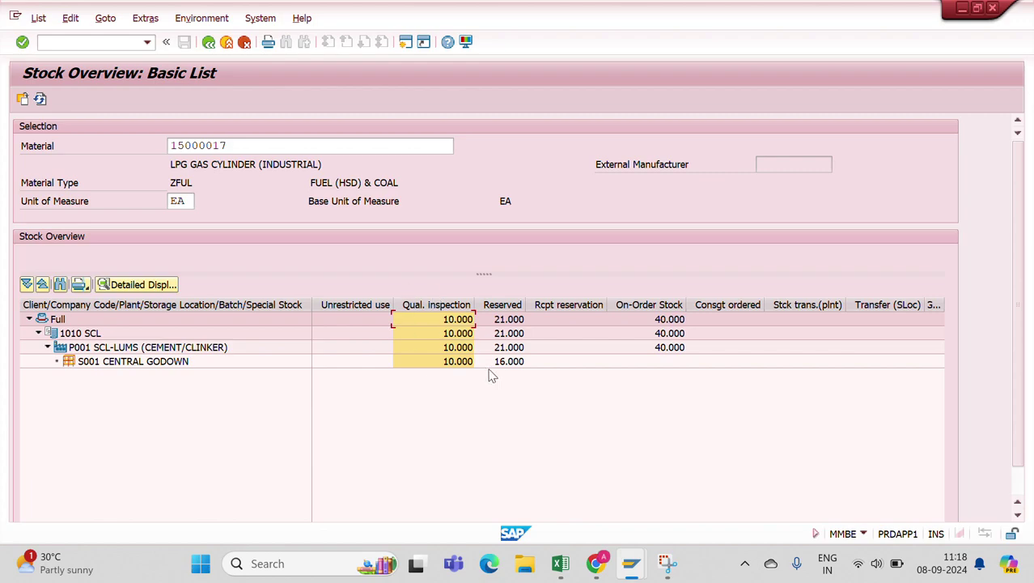
# Step: Switch to the SAP Easy Access session and start the MIGO transaction
pyautogui.moveTo(629, 569)
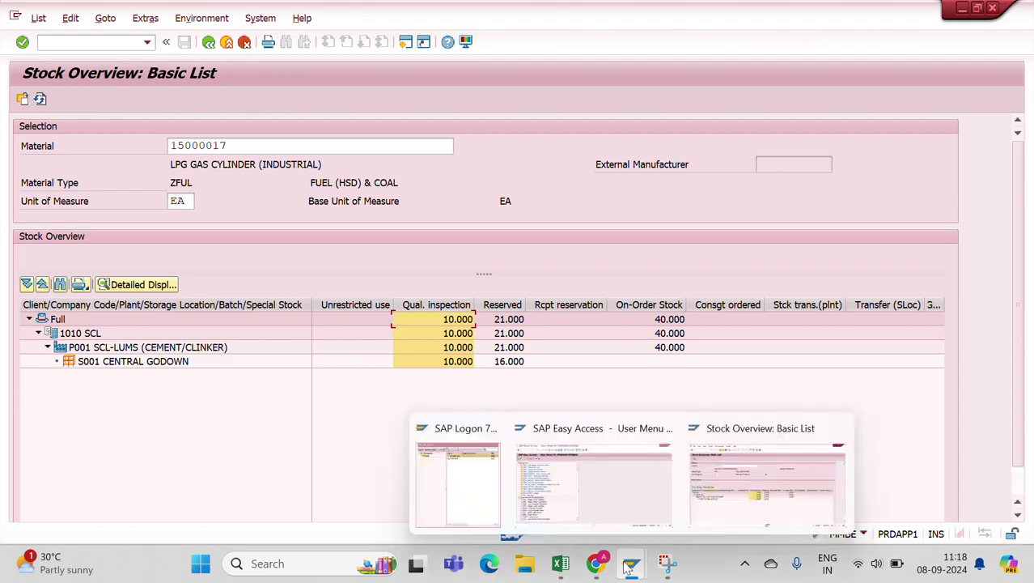
pyautogui.click(648, 481)
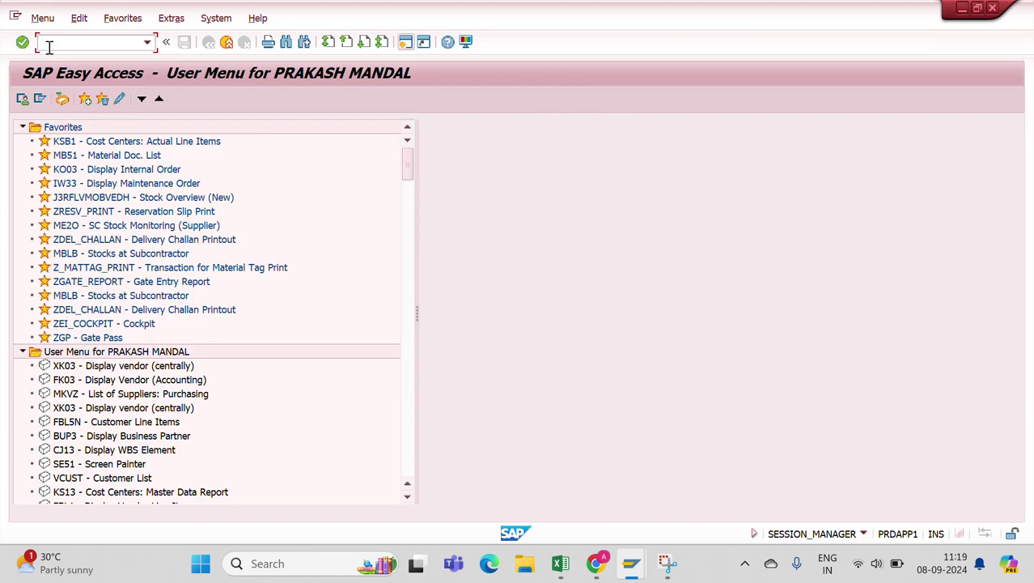
pyautogui.write('migo')
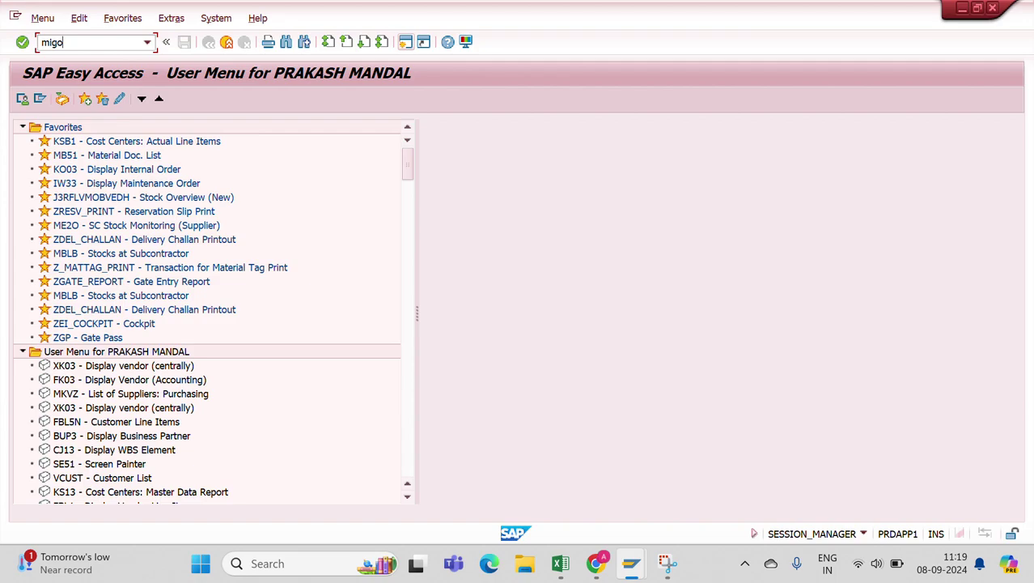
pyautogui.press('Return')
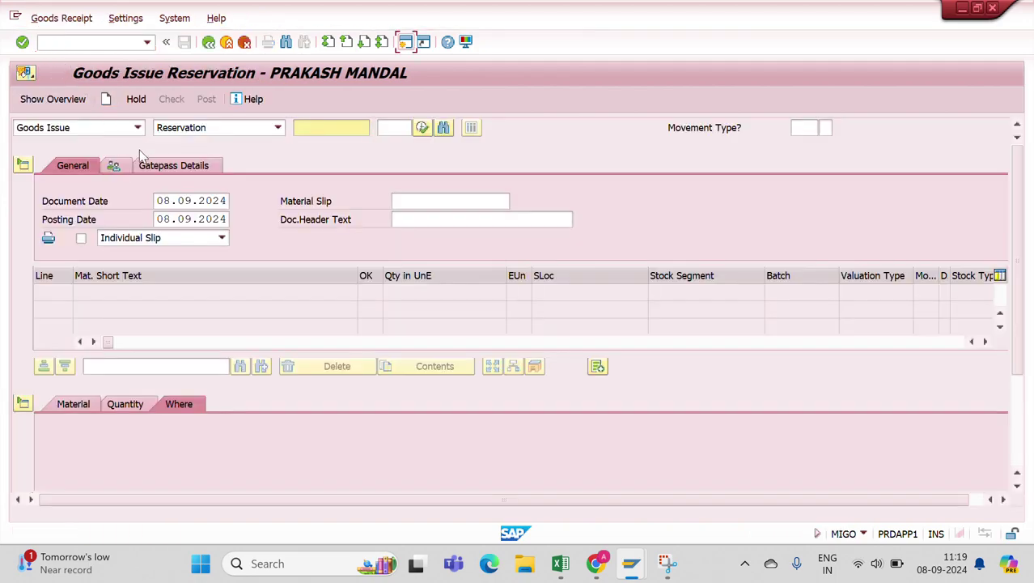
# Step: Set the transaction to Goods Receipt with Purchase Order as the reference document
pyautogui.click(137, 129)
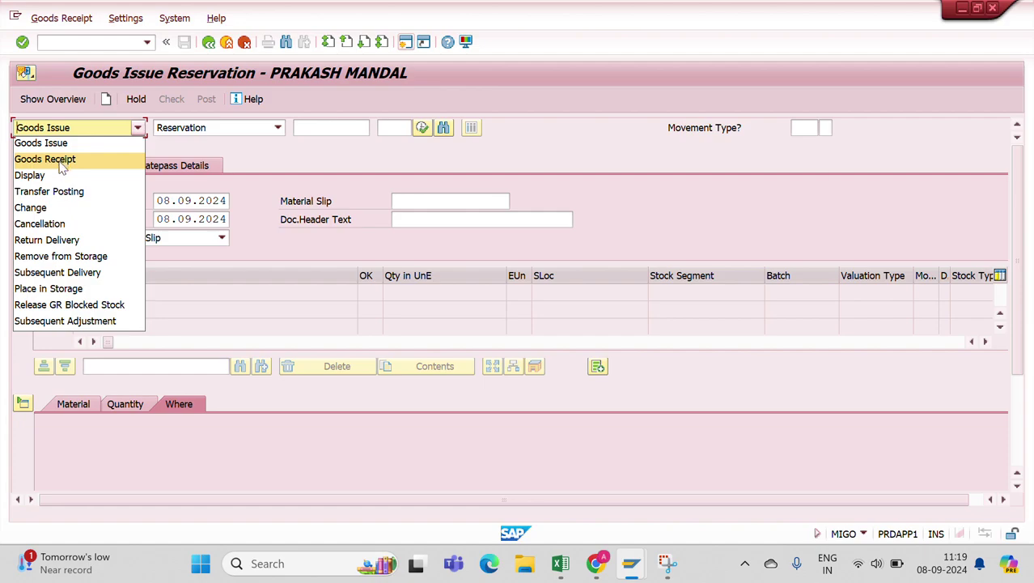
pyautogui.click(62, 164)
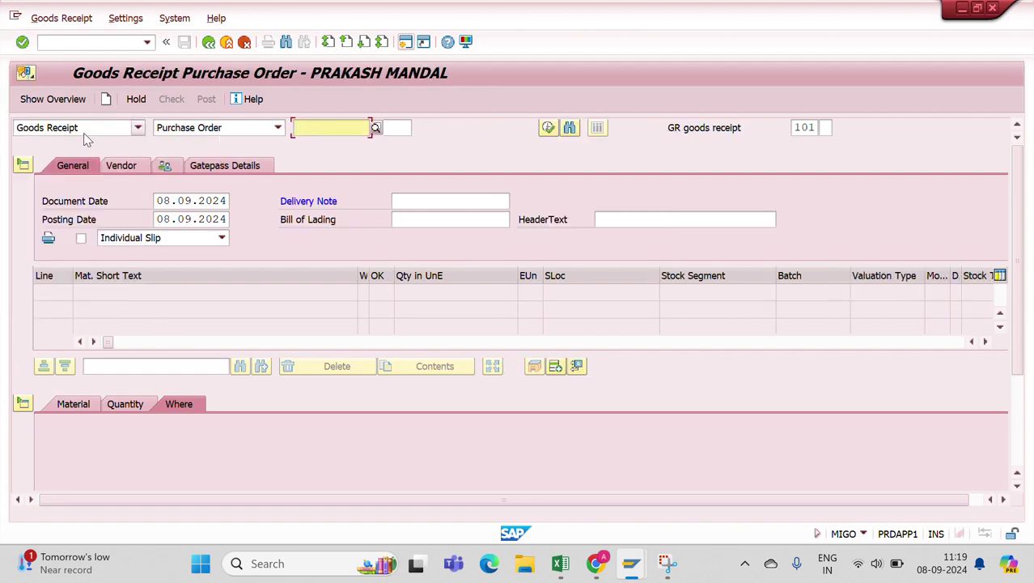
pyautogui.click(277, 127)
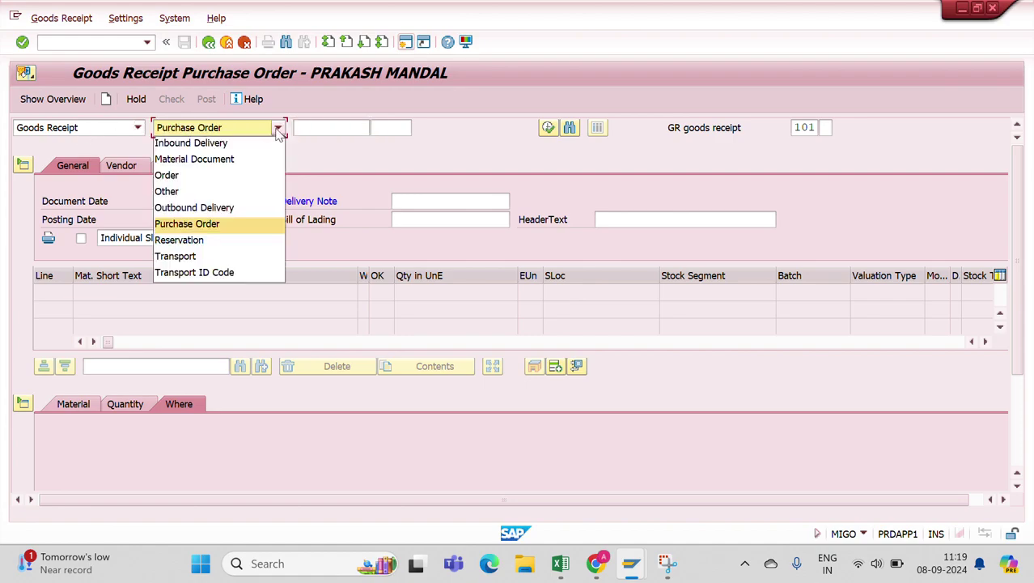
pyautogui.click(205, 225)
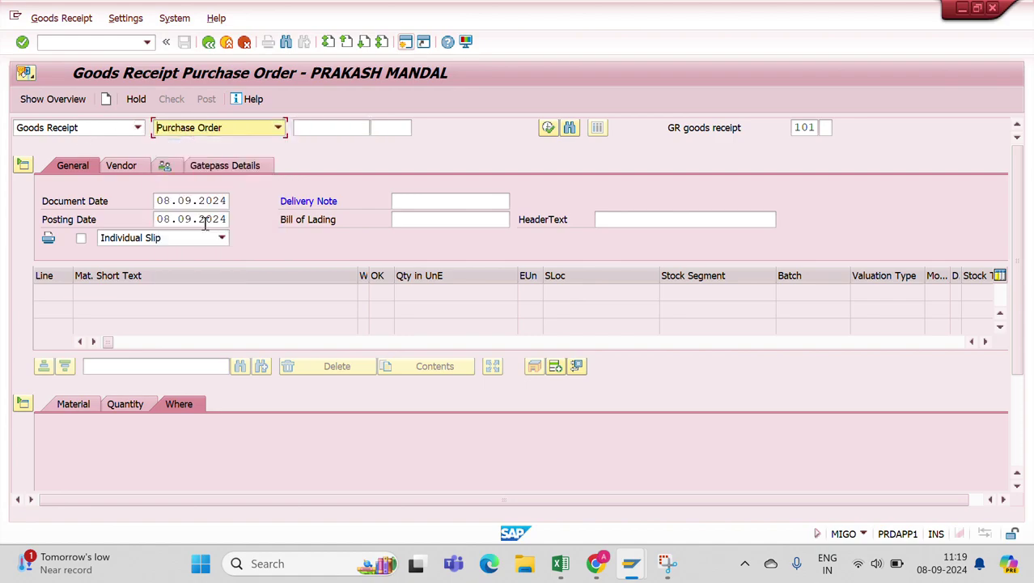
# Step: Enter the purchase order number for the goods receipt
pyautogui.click(337, 128)
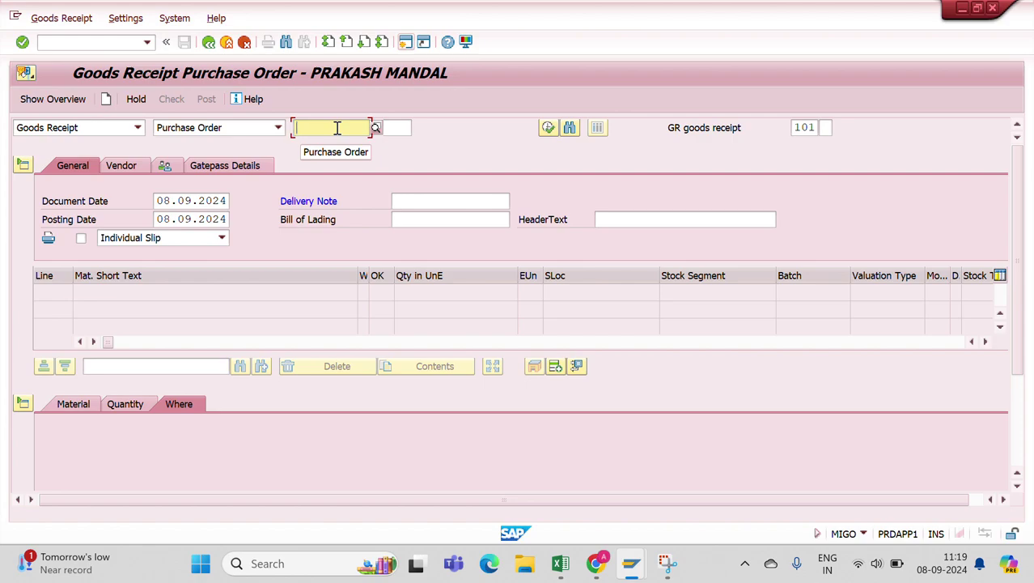
pyautogui.write('5100')
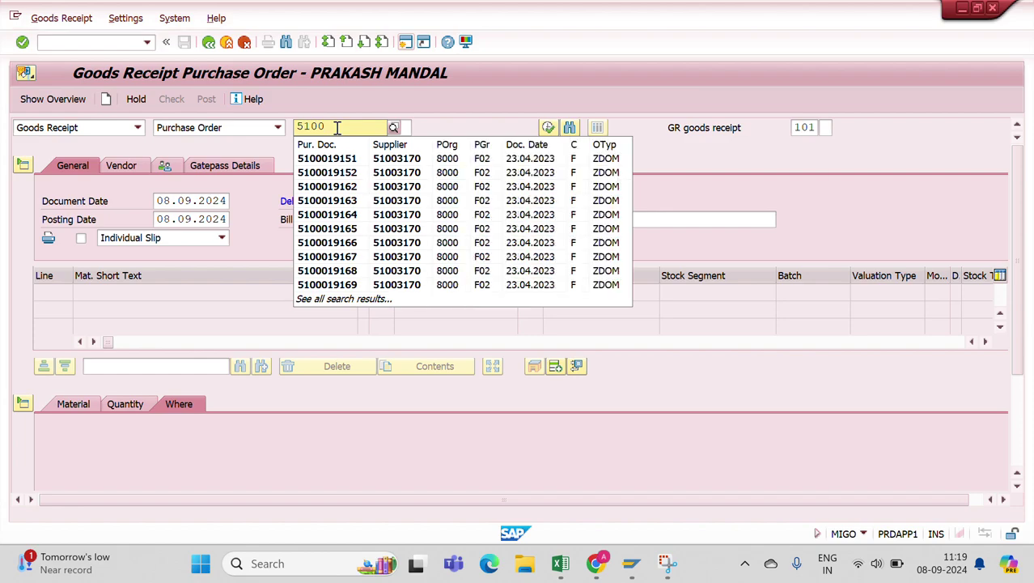
pyautogui.write('421')
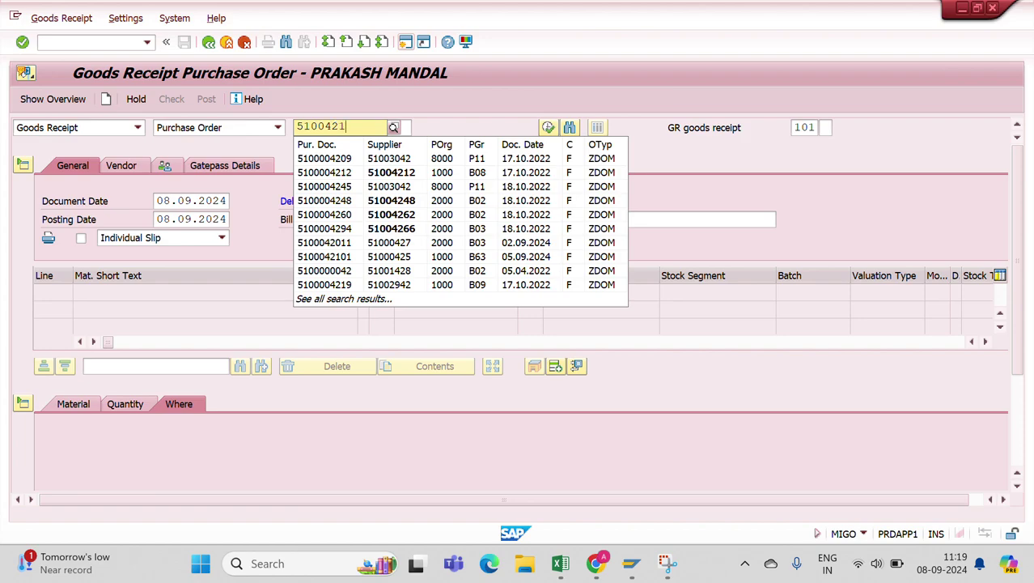
pyautogui.write('43')
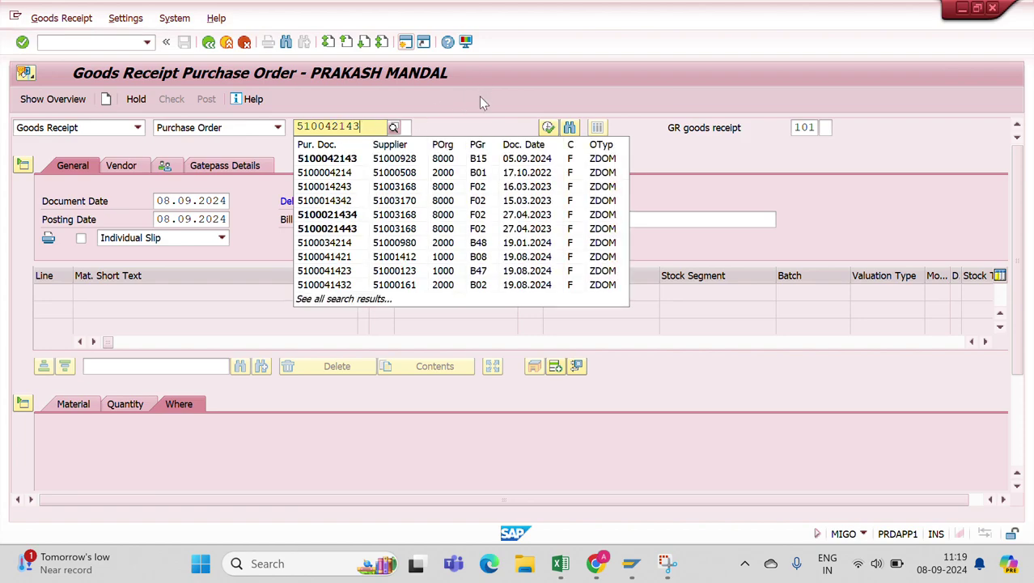
pyautogui.press('Return')
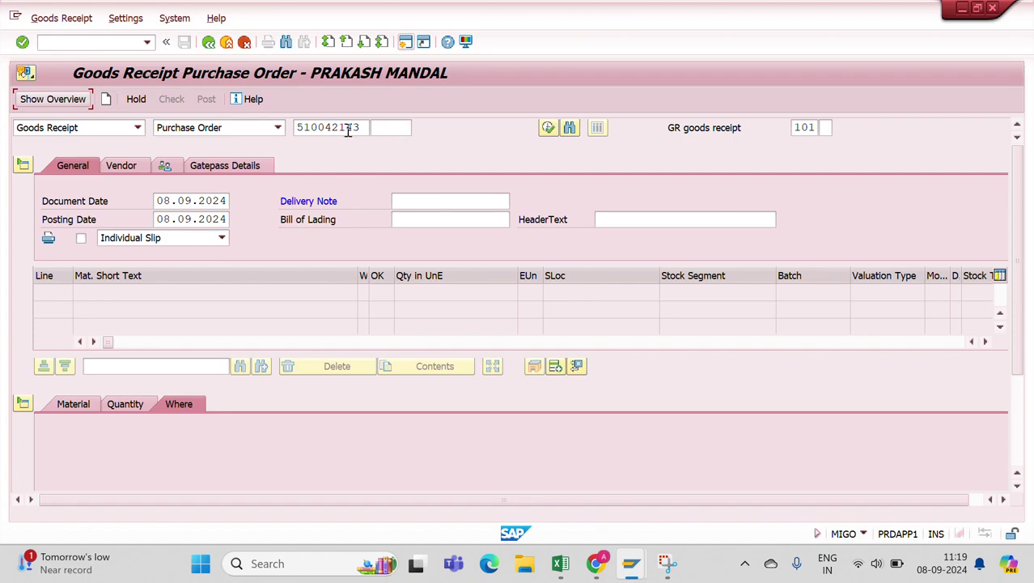
# Step: Correct the purchase order number to its full ten digits and load the order's items into the goods receipt
pyautogui.click(318, 122)
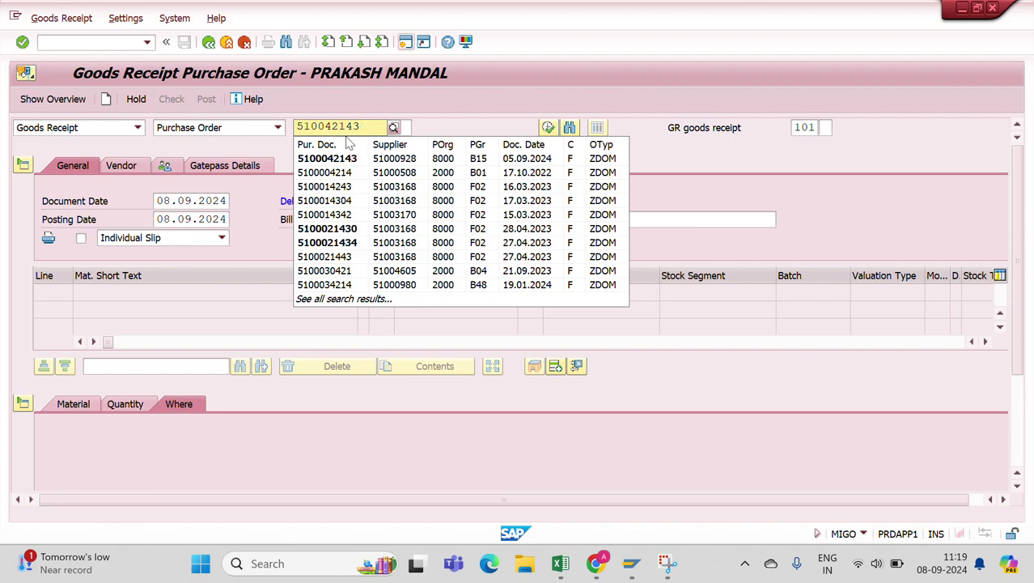
pyautogui.press('BackSpace')
pyautogui.press('BackSpace')
pyautogui.write('004')
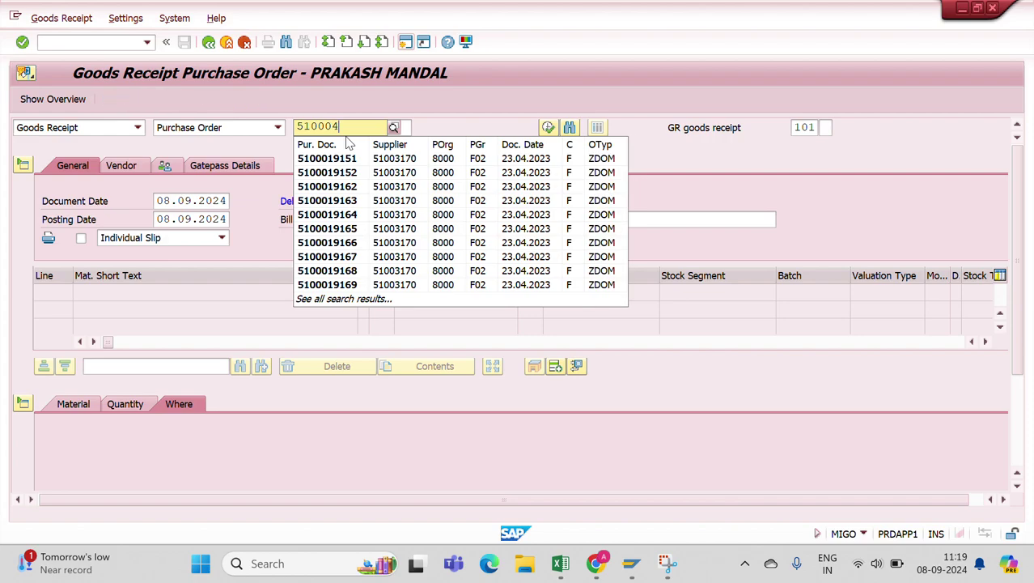
pyautogui.write('21')
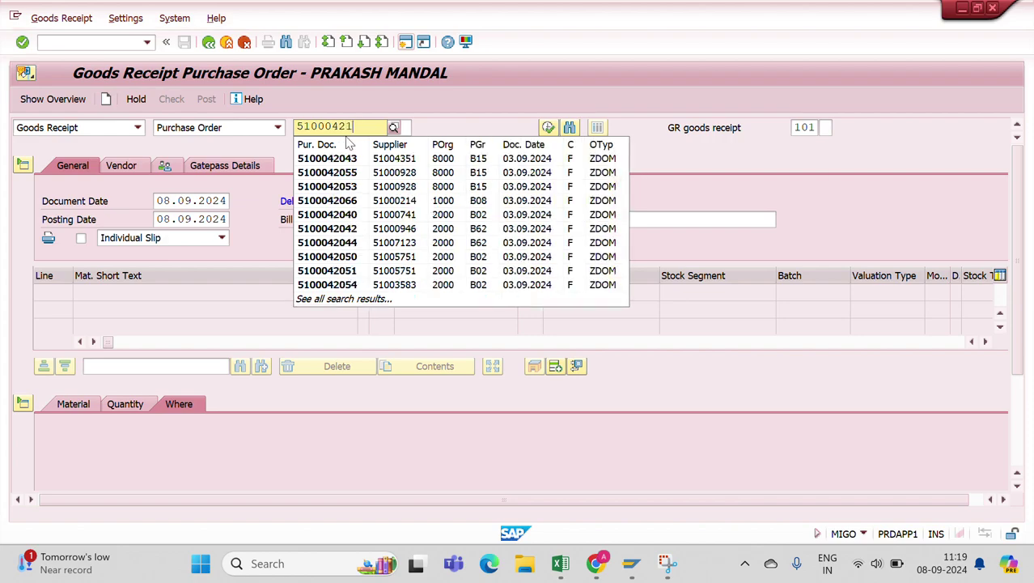
pyautogui.write('43')
pyautogui.press('Return')
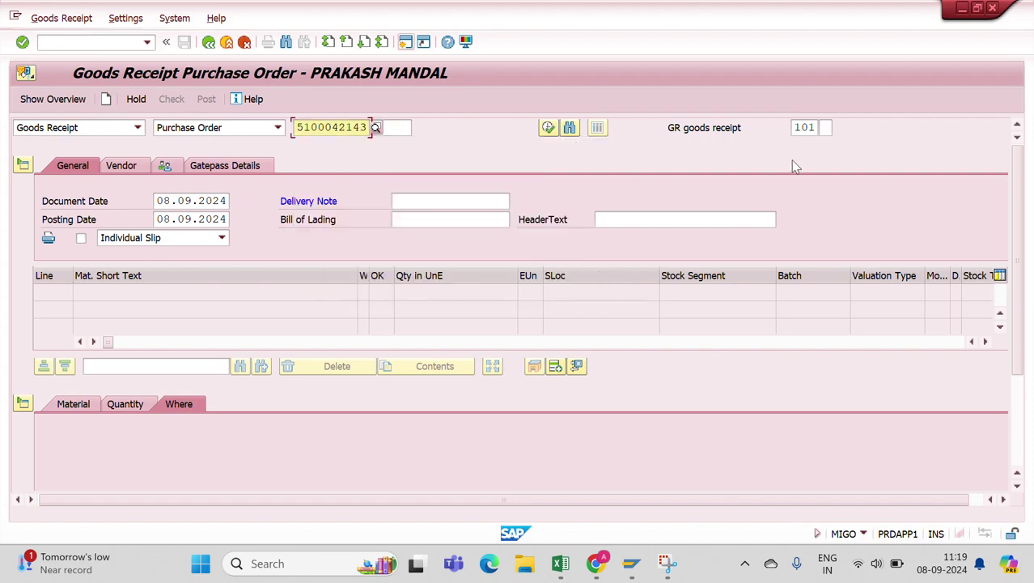
pyautogui.click(550, 130)
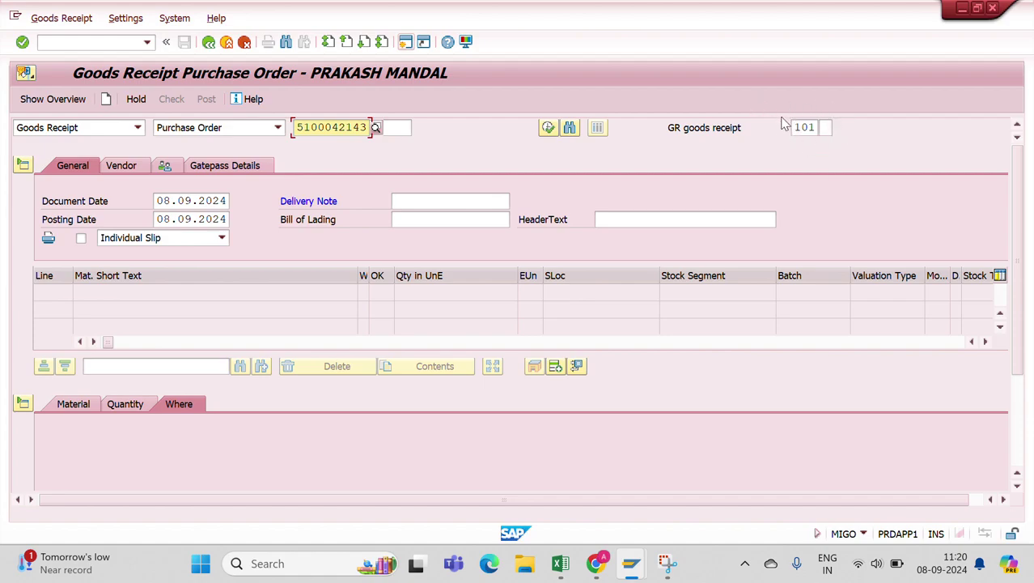
pyautogui.click(548, 128)
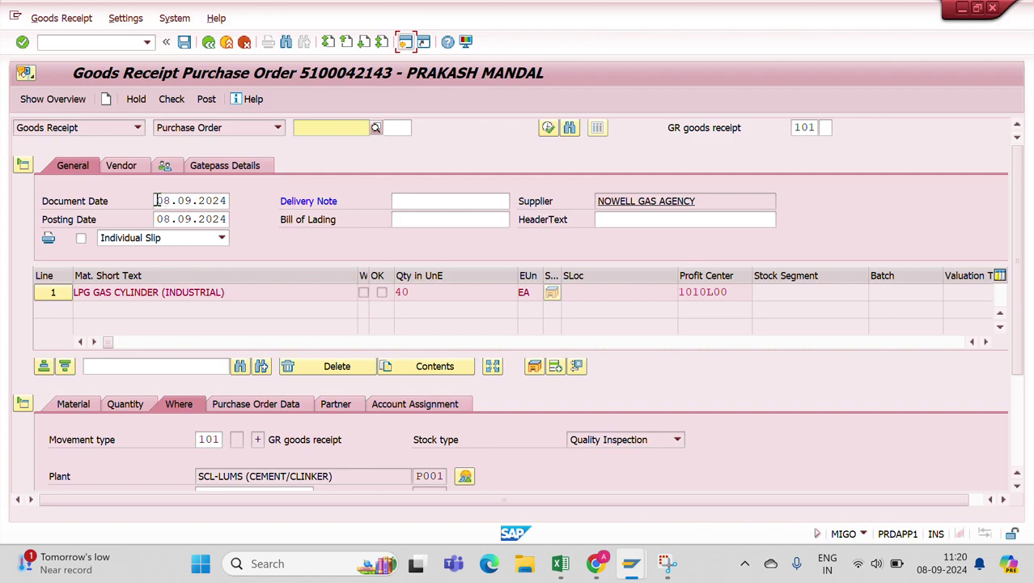
# Step: Set the document date of the goods receipt to 06.09.2024
pyautogui.moveTo(158, 200); pyautogui.dragTo(191, 204)
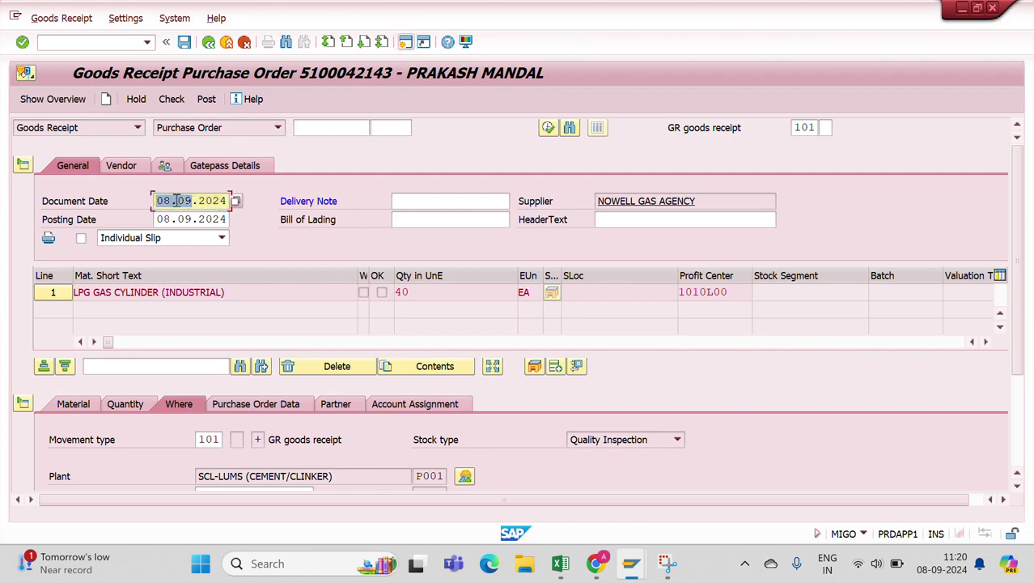
pyautogui.click(164, 199)
pyautogui.press('Delete')
pyautogui.write('6')
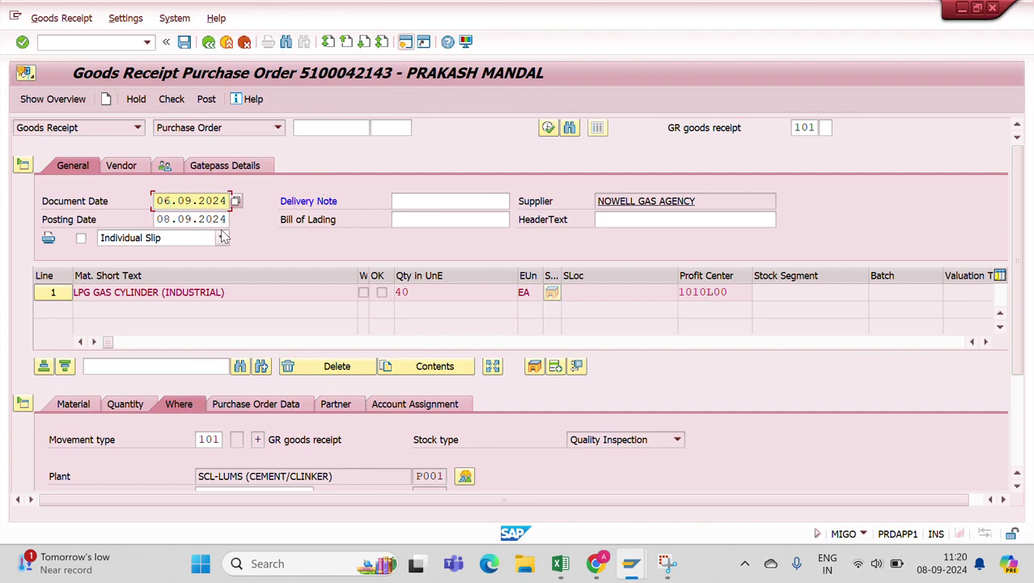
# Step: Enter 466972 as the delivery note and ML04A9504 as the header text
pyautogui.click(427, 203)
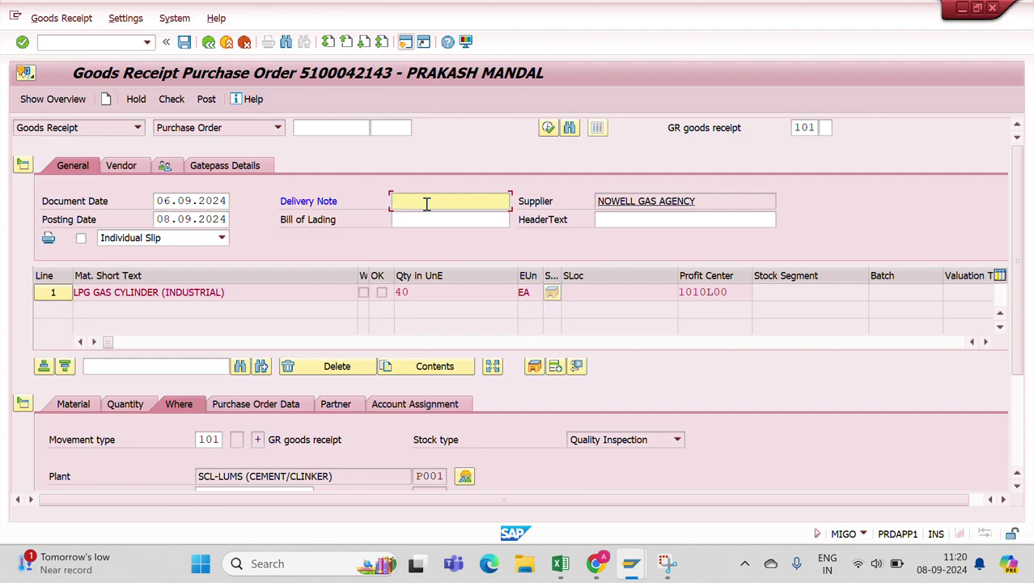
pyautogui.write('4')
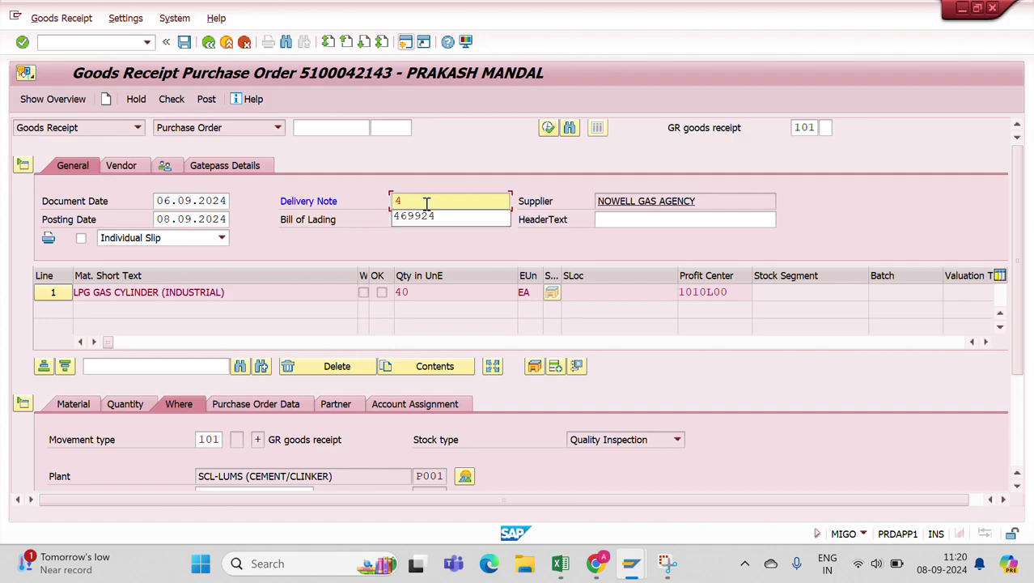
pyautogui.write('66972')
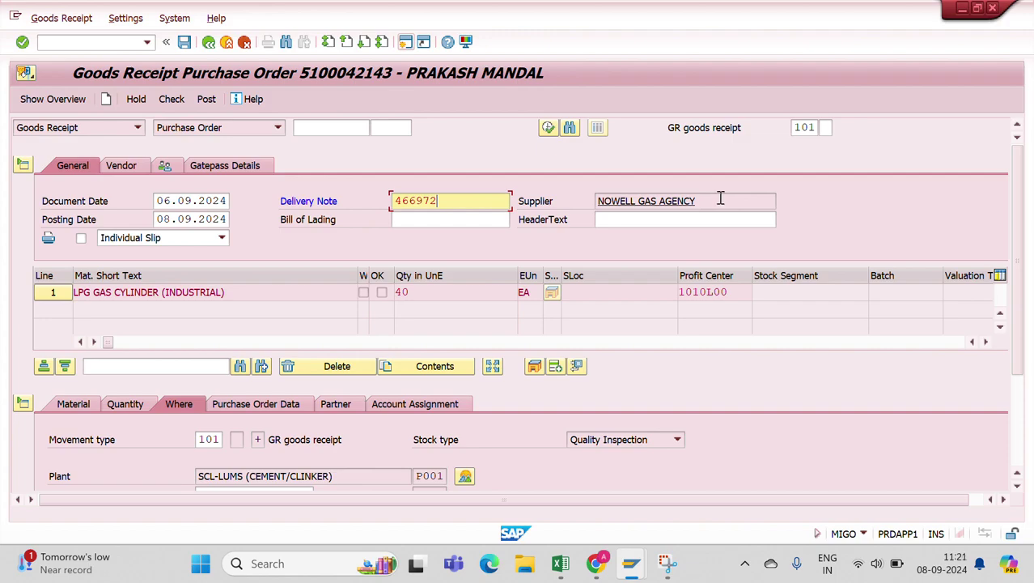
pyautogui.click(414, 221)
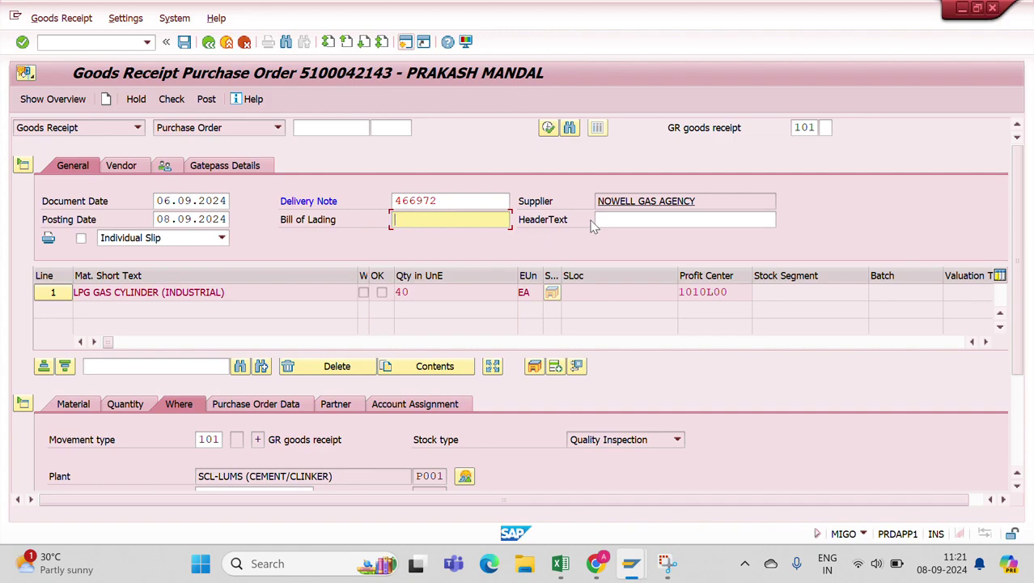
pyautogui.click(627, 218)
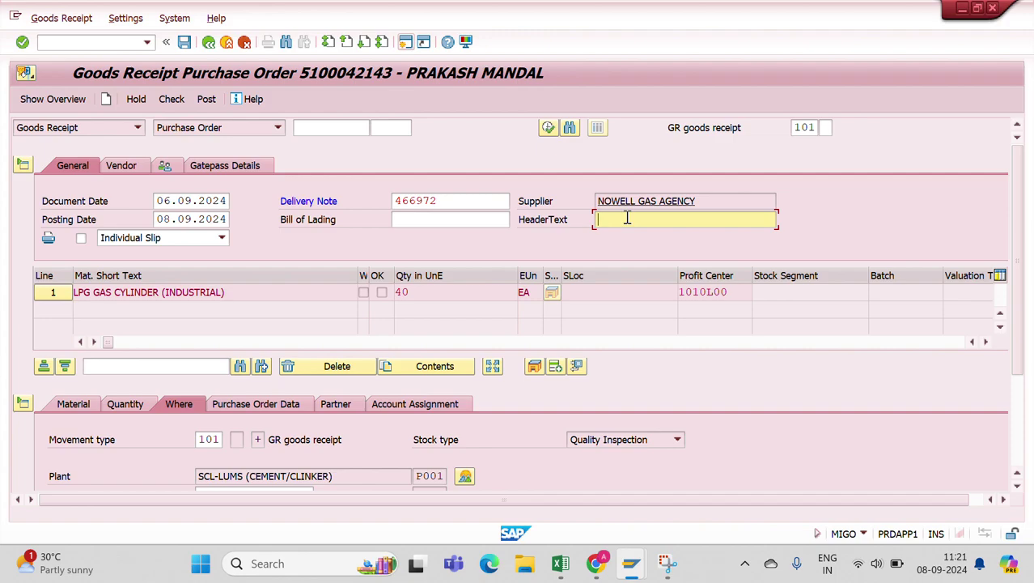
pyautogui.click(628, 218)
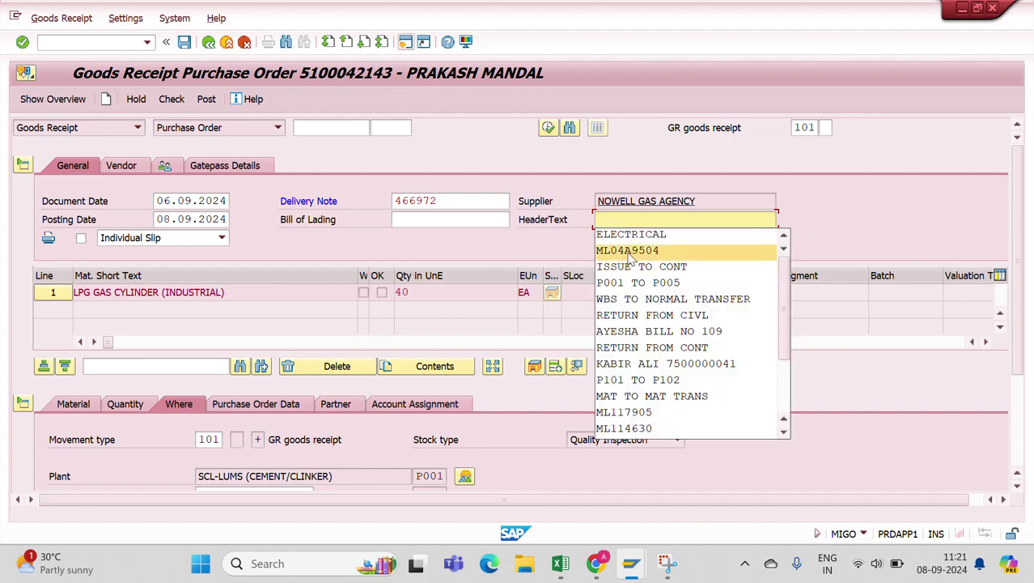
pyautogui.click(631, 250)
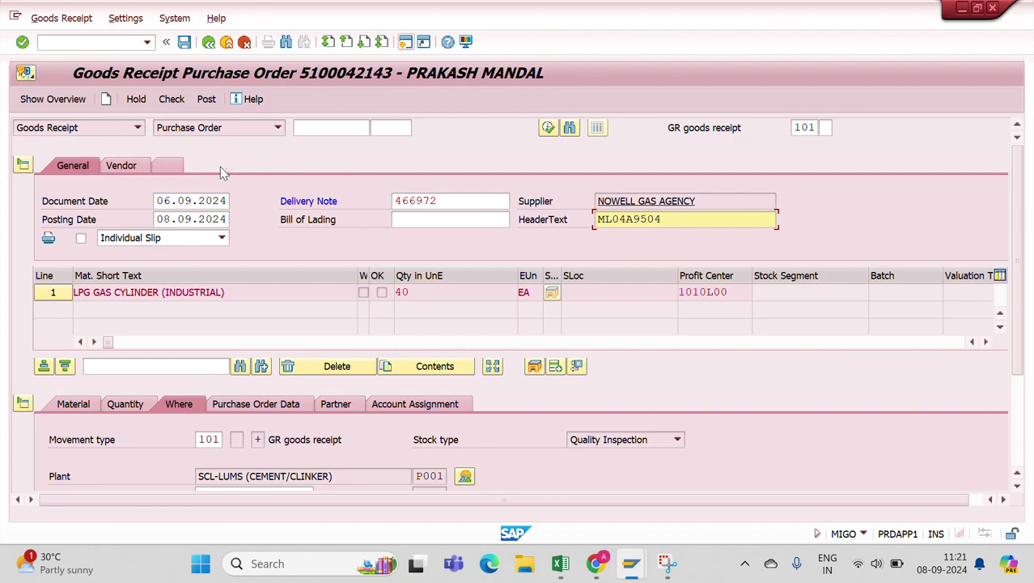
# Step: Enter gate entry number L1I2406197 in the gatepass details and confirm it to load the entry data
pyautogui.click(222, 169)
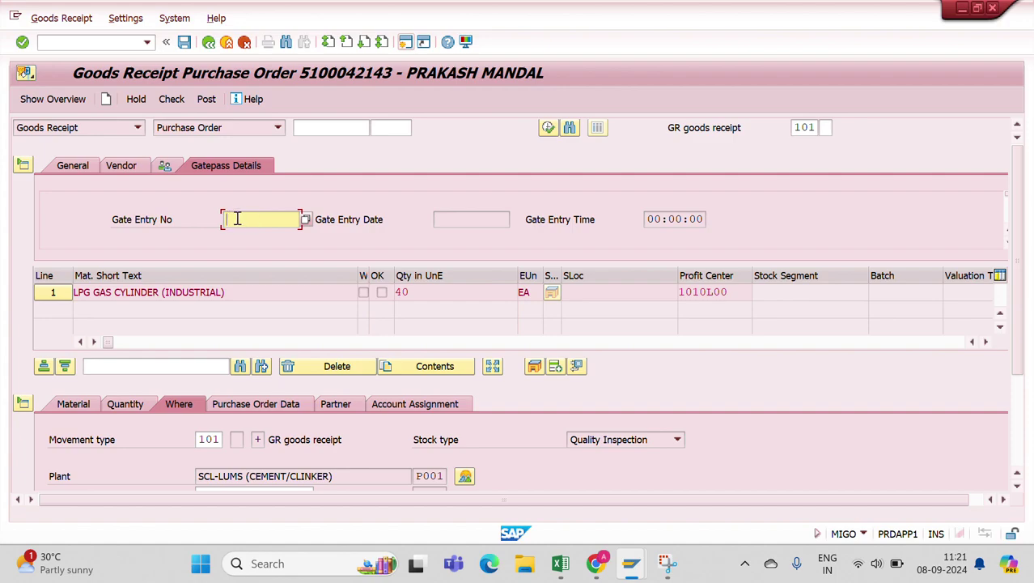
pyautogui.click(237, 218)
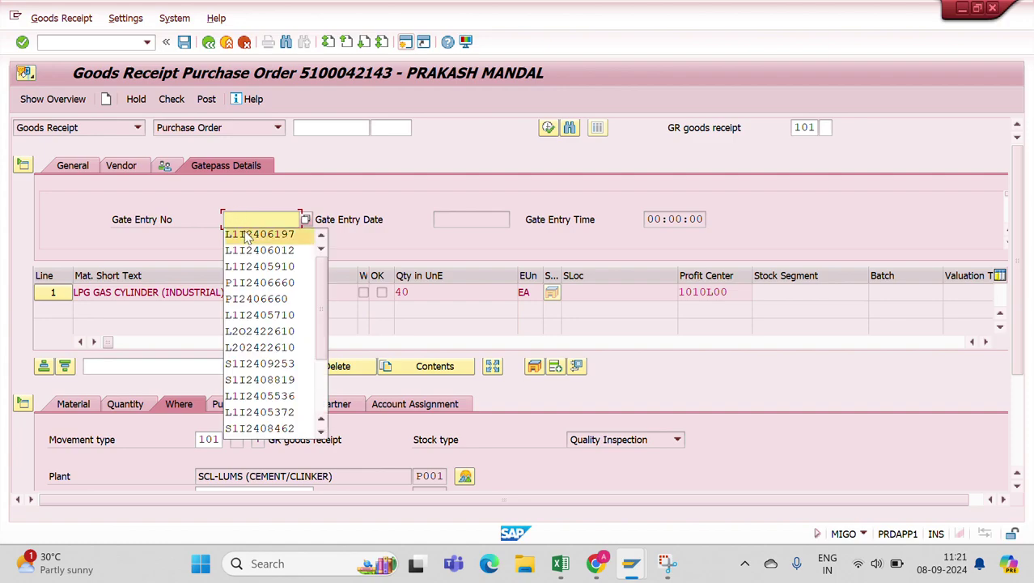
pyautogui.click(245, 234)
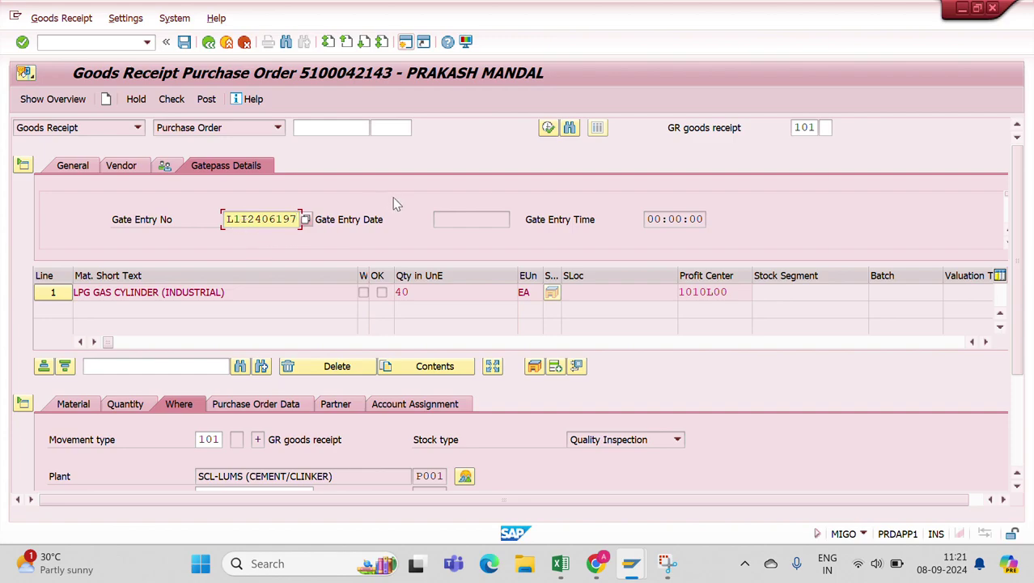
pyautogui.press('Return')
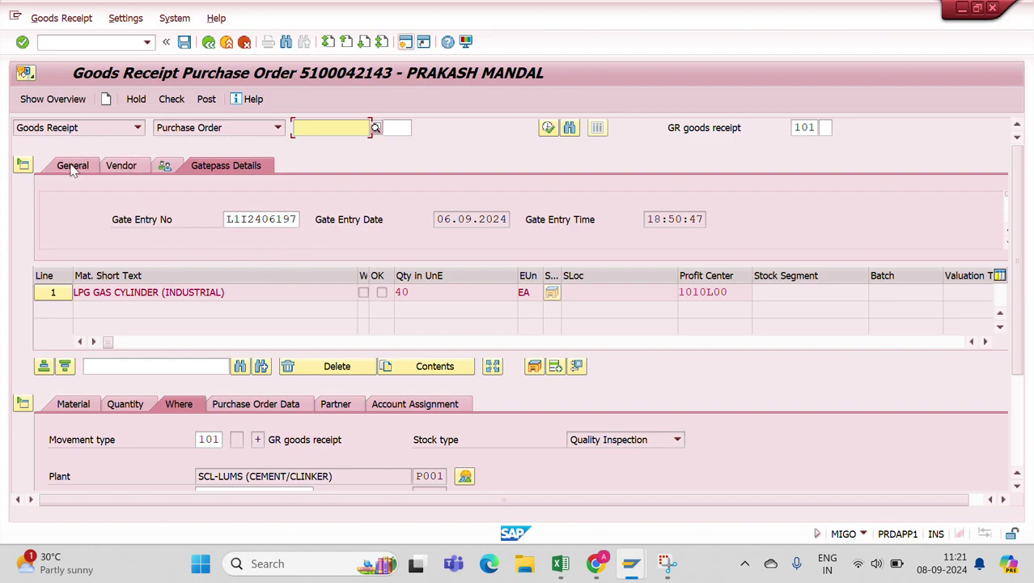
# Step: Set the LPG gas cylinder item's quantity in unit of entry to 20 and its delivery note quantity to 20
pyautogui.click(74, 409)
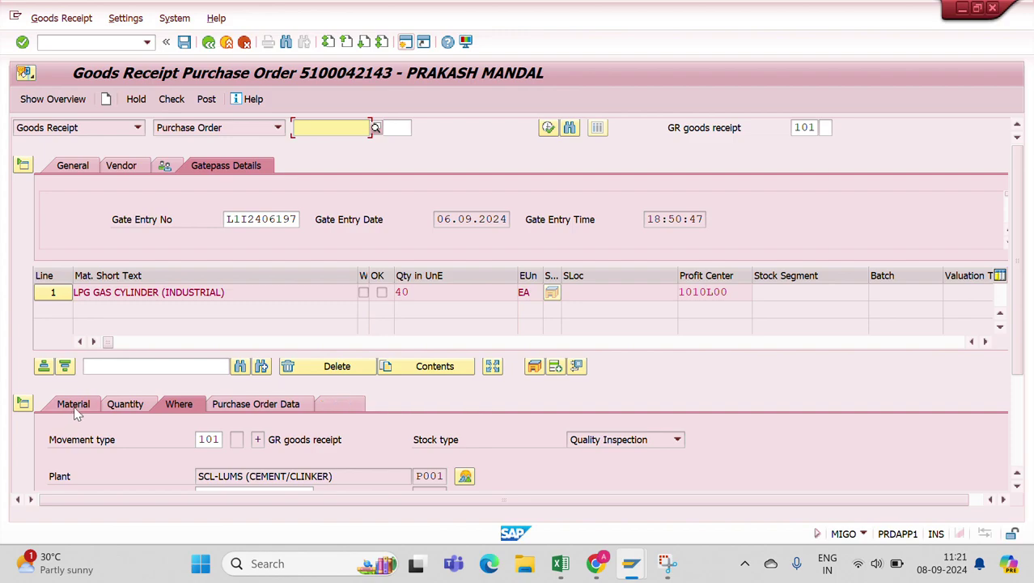
pyautogui.click(1018, 487)
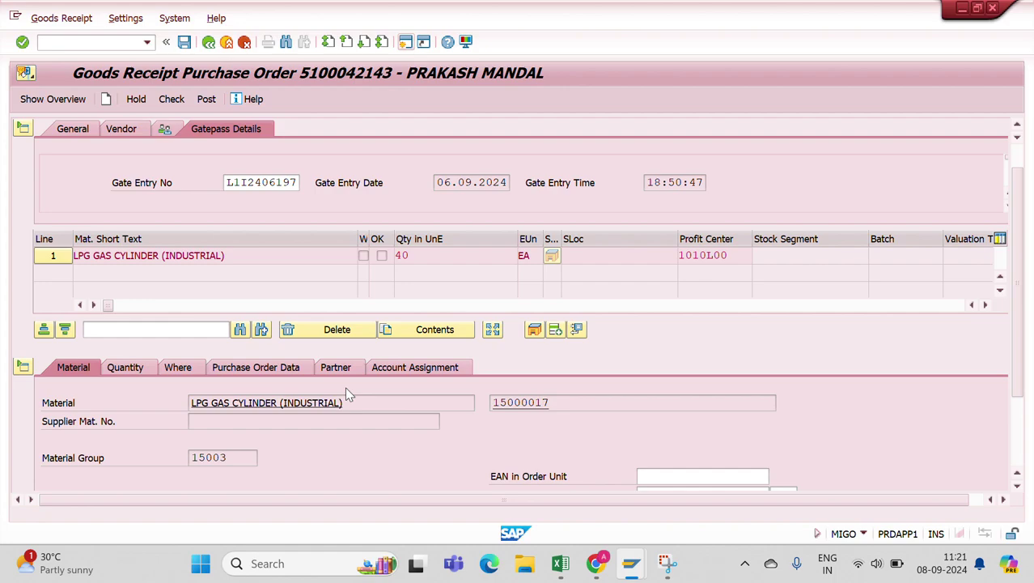
pyautogui.click(148, 369)
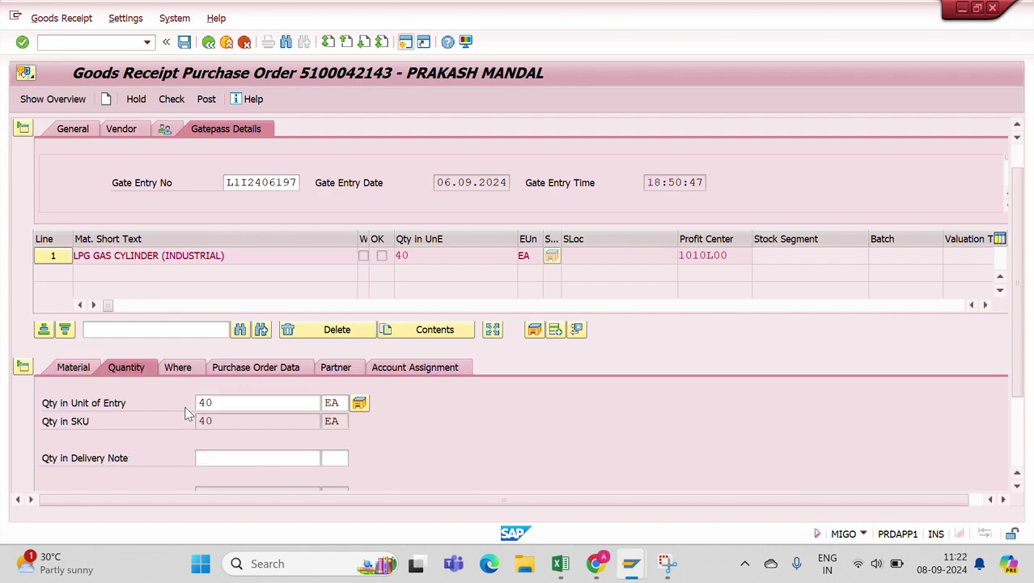
pyautogui.click(245, 404)
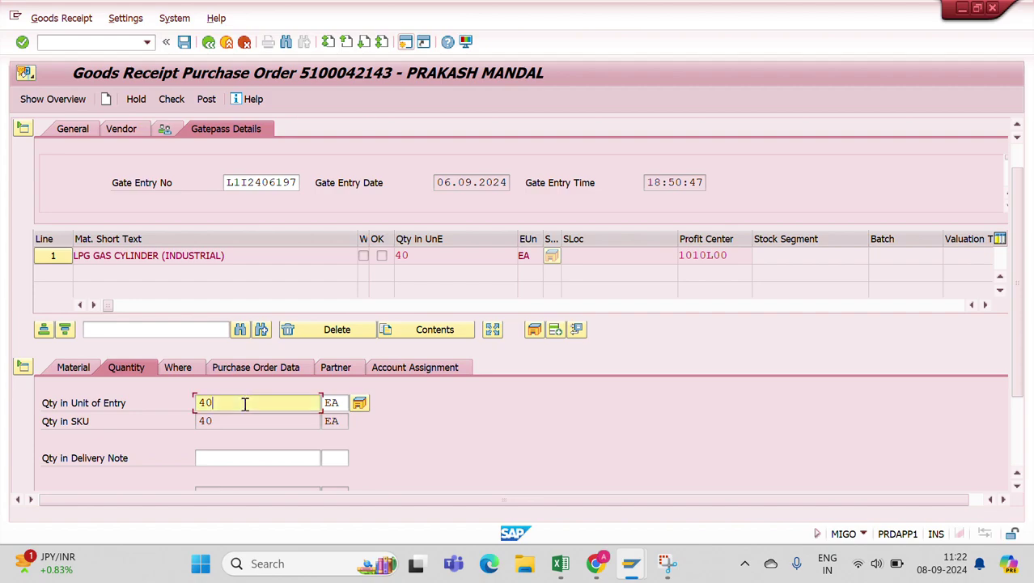
pyautogui.press('BackSpace')
pyautogui.press('BackSpace')
pyautogui.write('20')
pyautogui.click(209, 457)
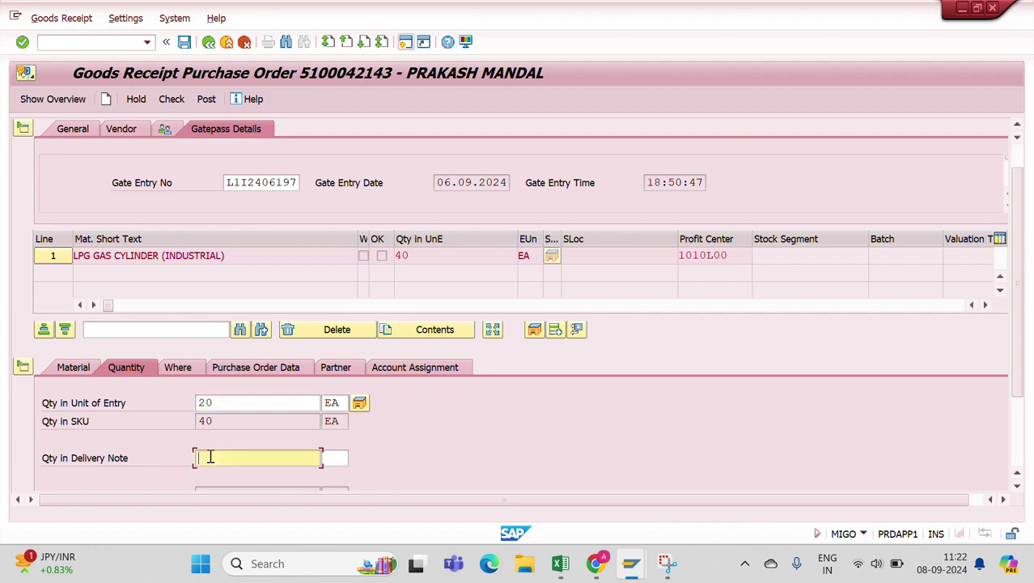
pyautogui.write('20')
pyautogui.press('Return')
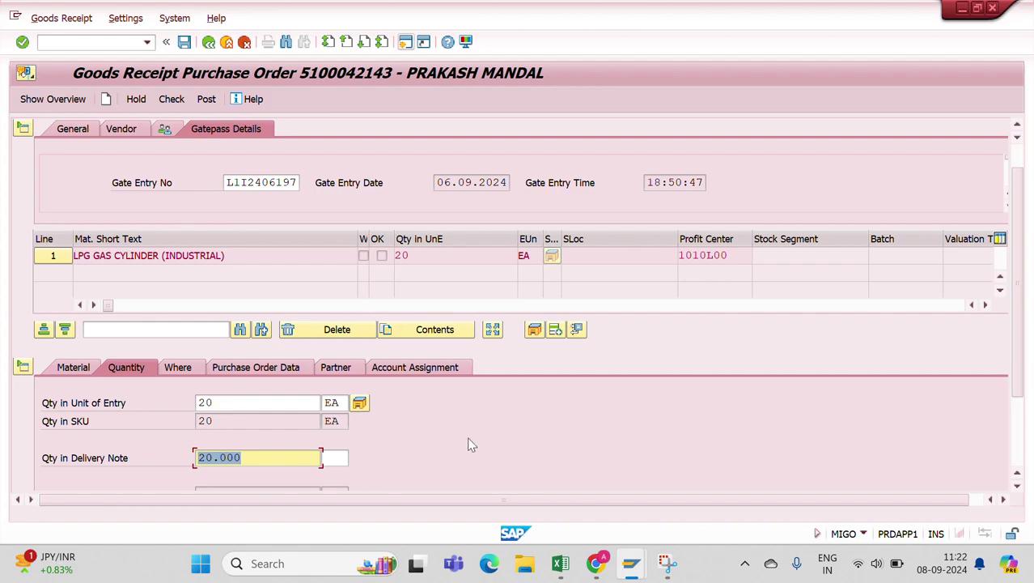
pyautogui.click(222, 404)
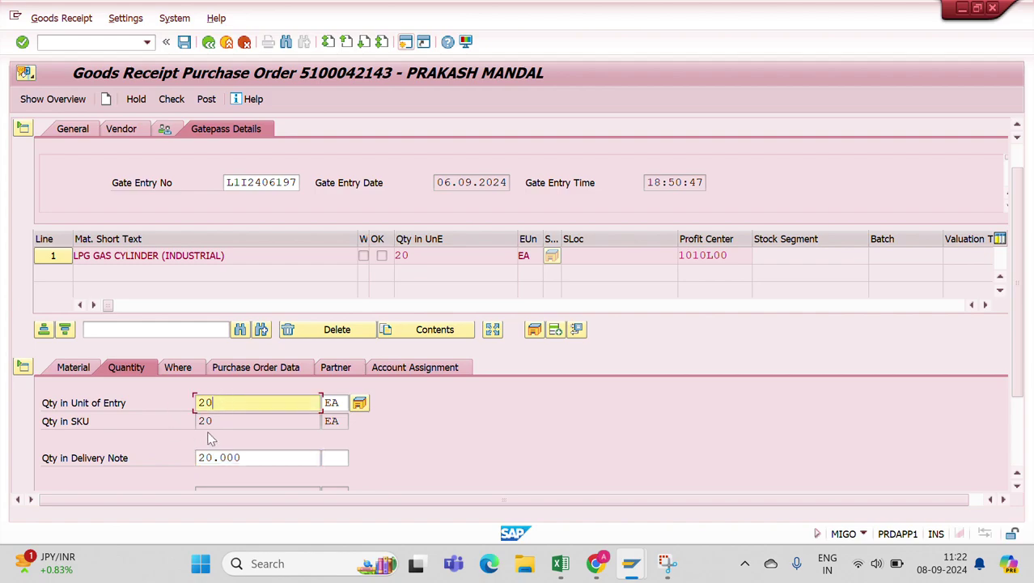
# Step: Assign storage location S001 to the LPG gas cylinder item and mark the item as OK
pyautogui.click(179, 369)
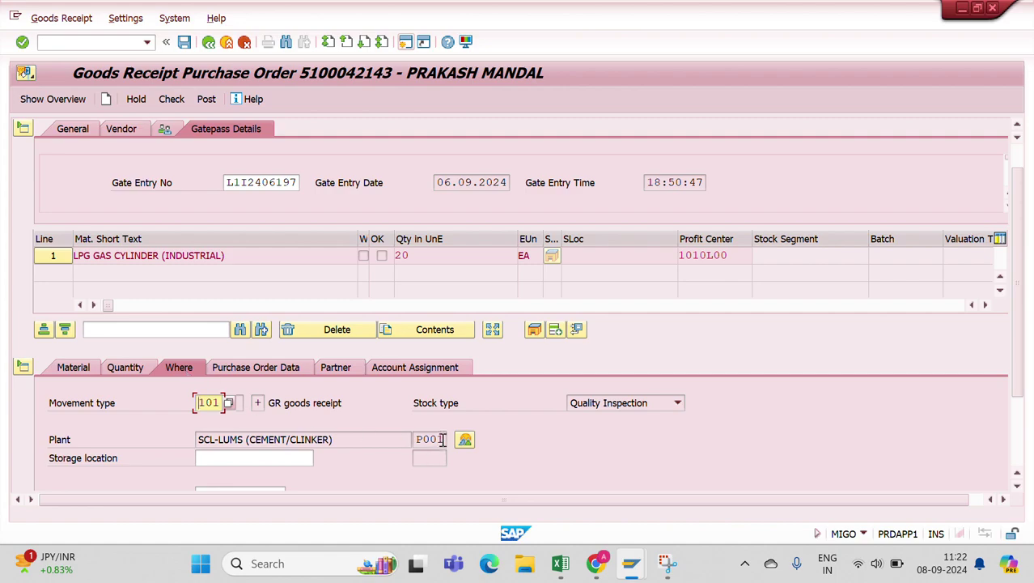
pyautogui.click(239, 459)
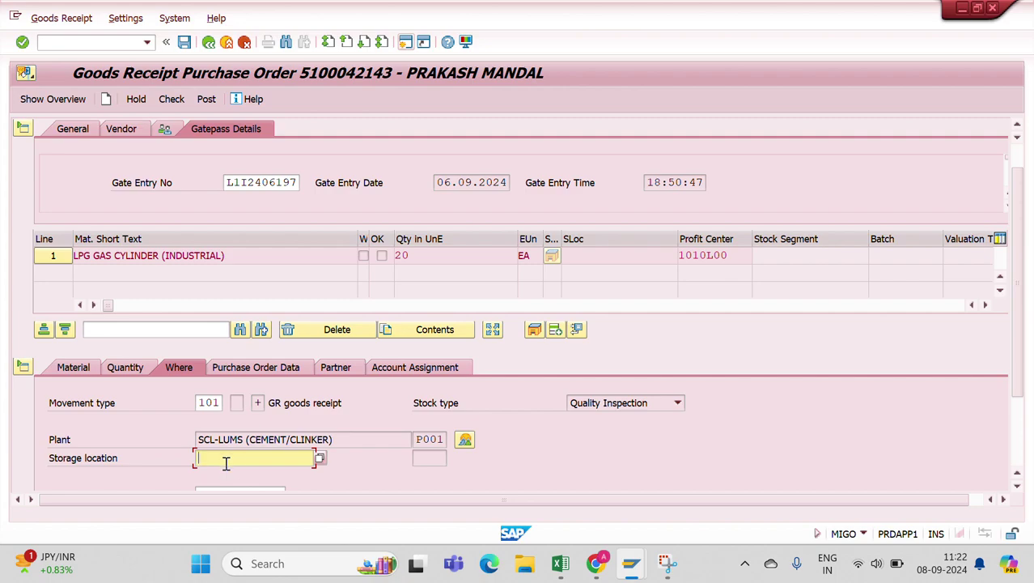
pyautogui.write('s001')
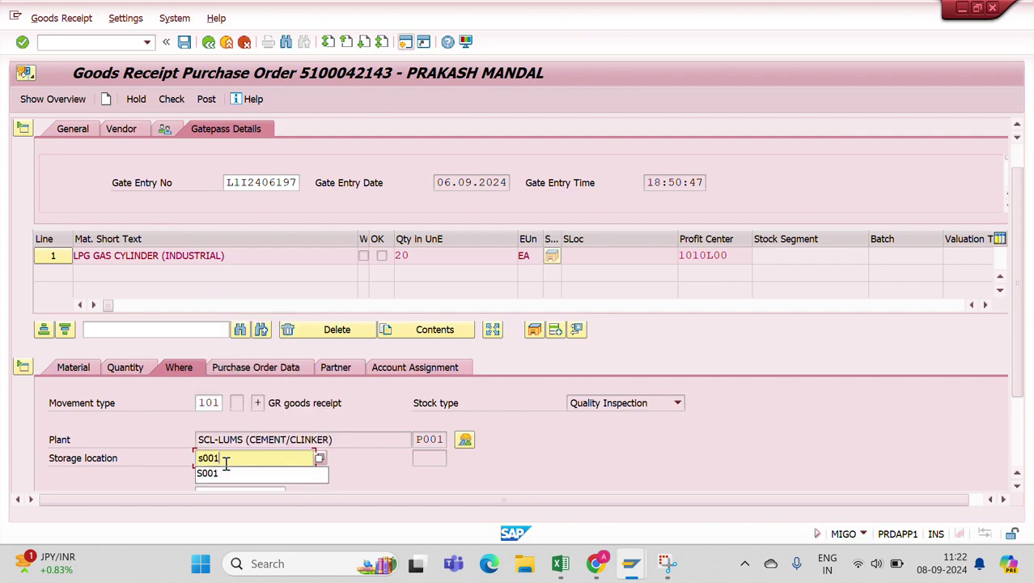
pyautogui.press('Return')
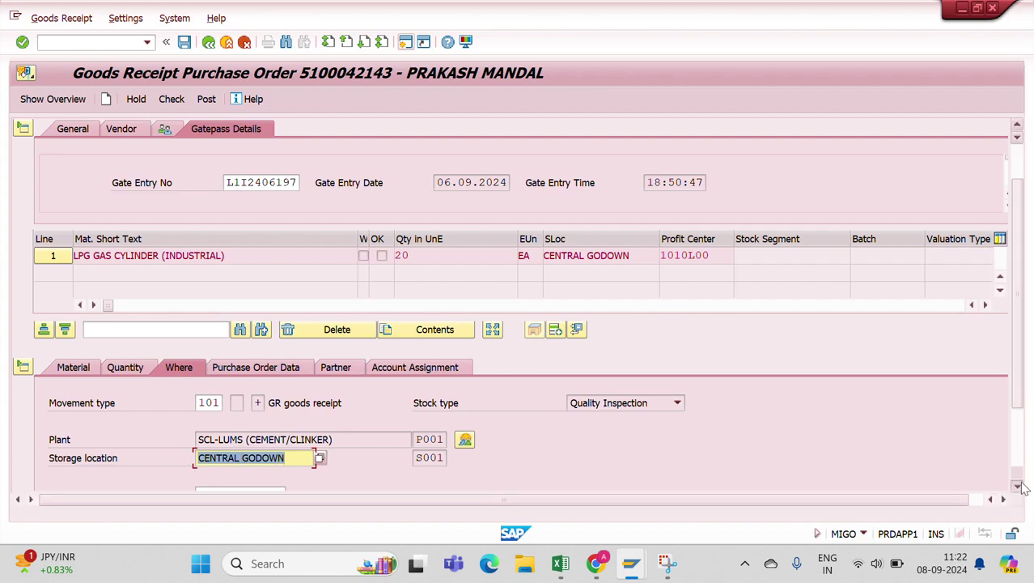
pyautogui.scroll(-3, 1020, 489)
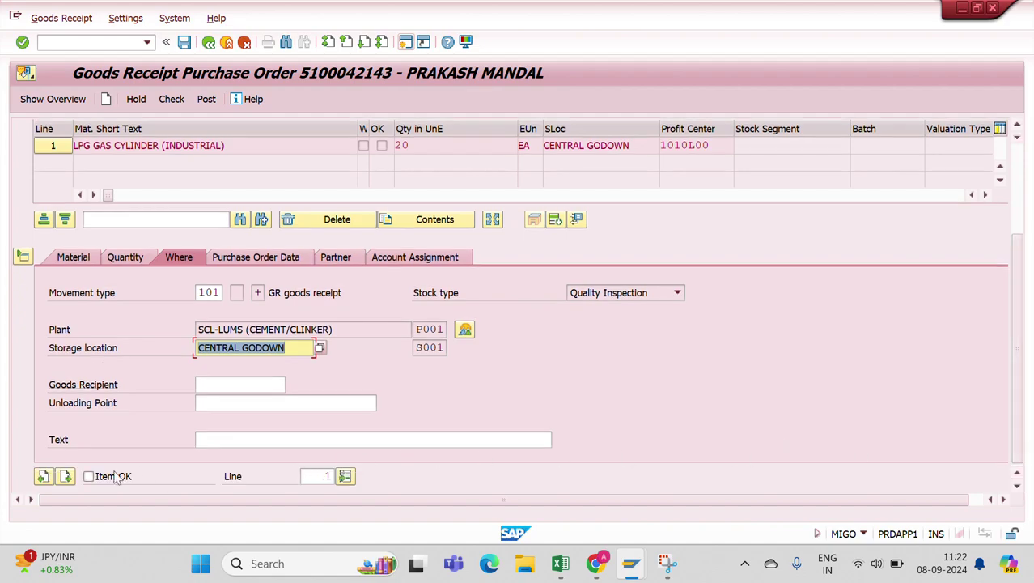
pyautogui.click(89, 476)
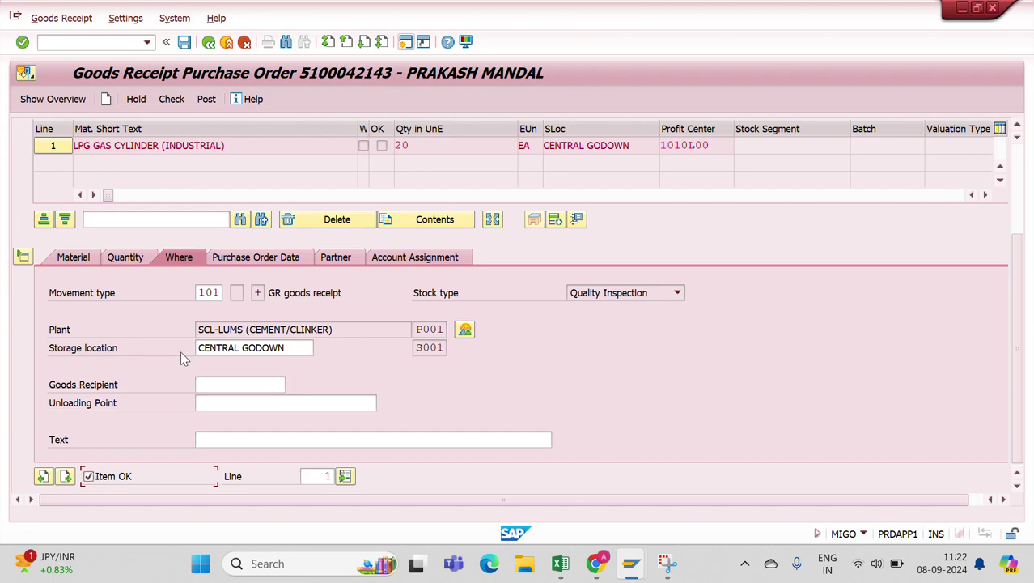
# Step: Review the item's purchase order data, run the goods receipt check and close its log, and post the receipt
pyautogui.click(256, 261)
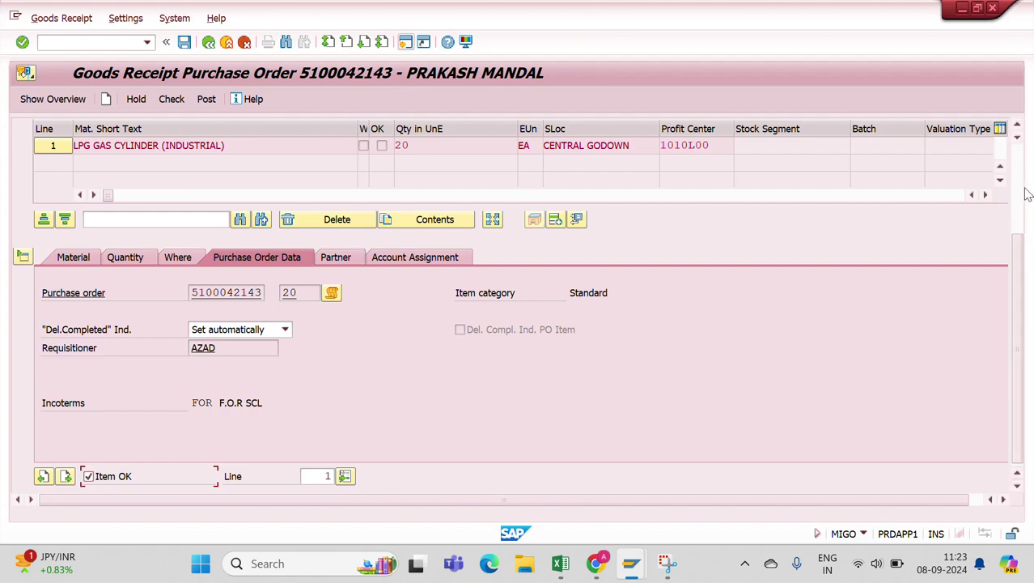
pyautogui.click(170, 102)
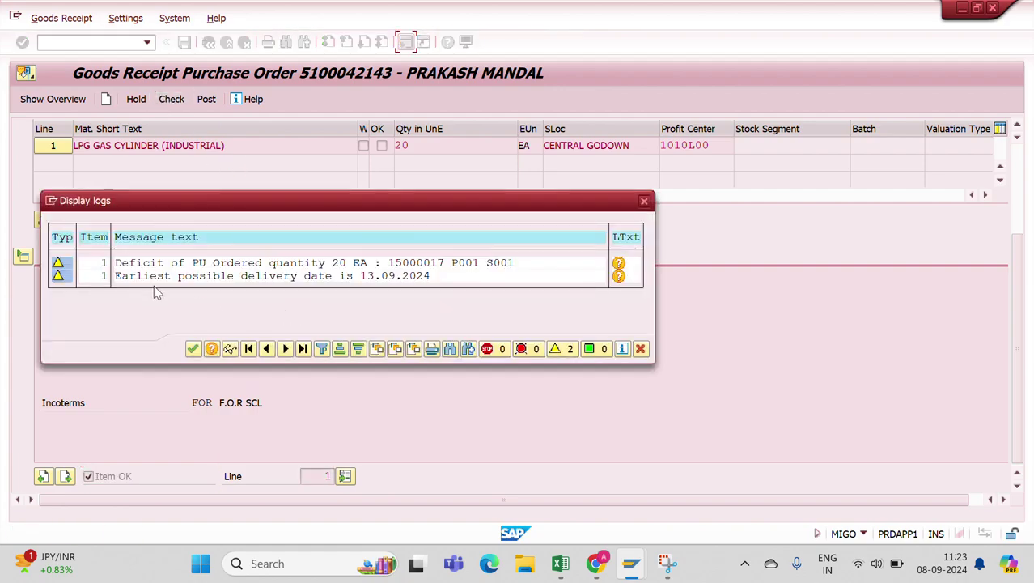
pyautogui.click(193, 349)
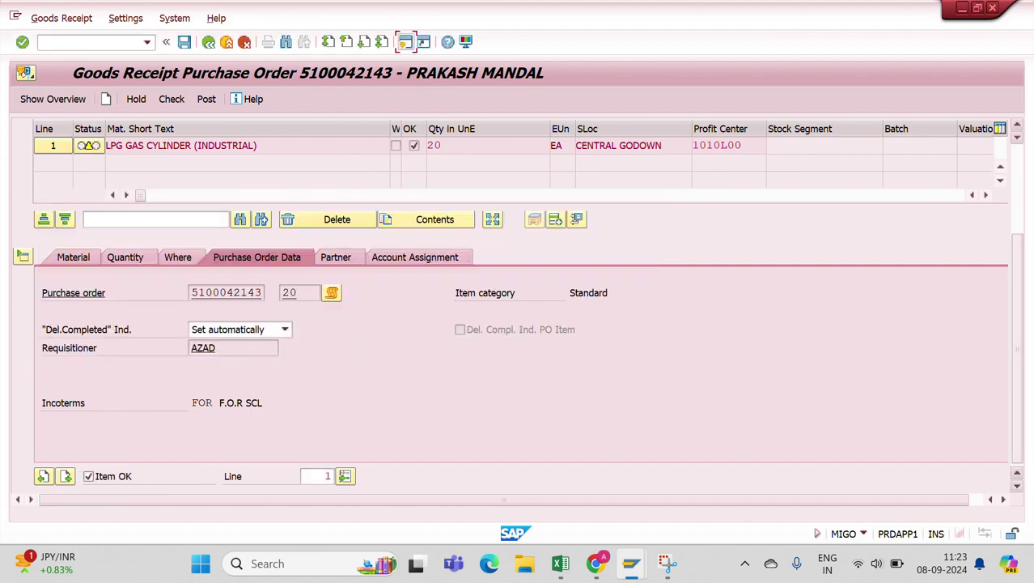
pyautogui.scroll(3, 1020, 159)
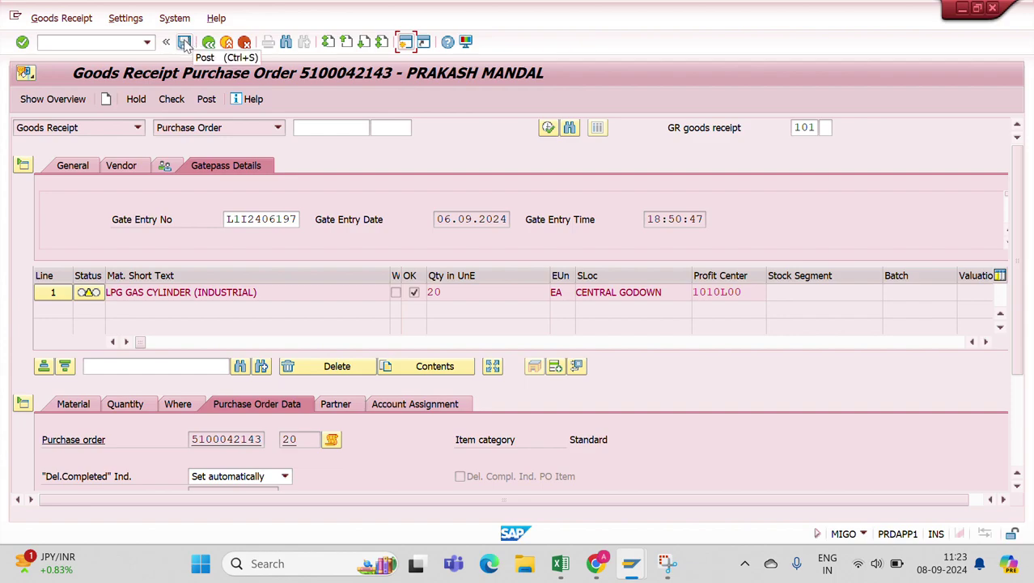
pyautogui.click(185, 43)
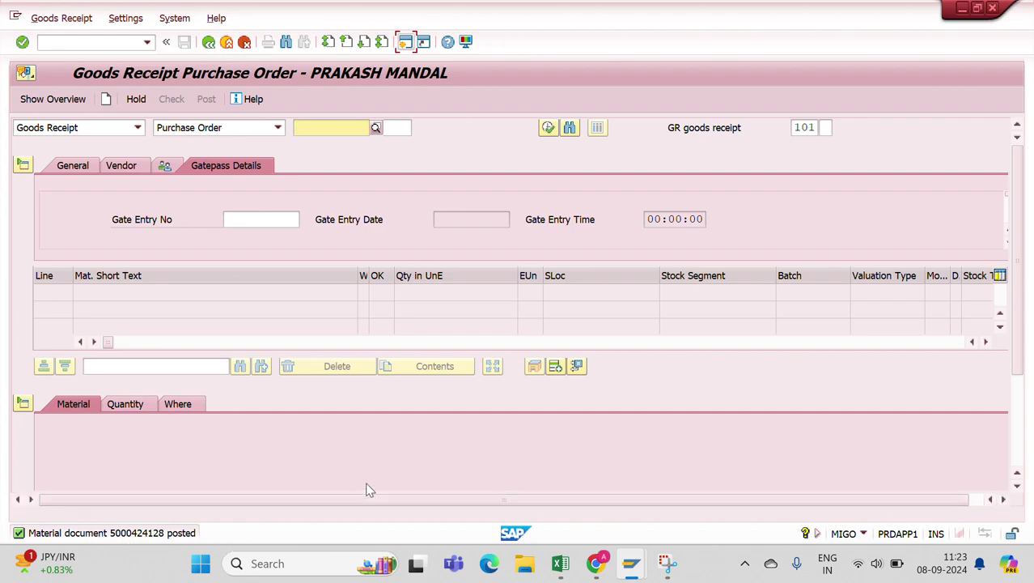
# Step: Switch to the Stock Overview session and refresh it to examine material 15000017's quality inspection stock
pyautogui.moveTo(629, 575)
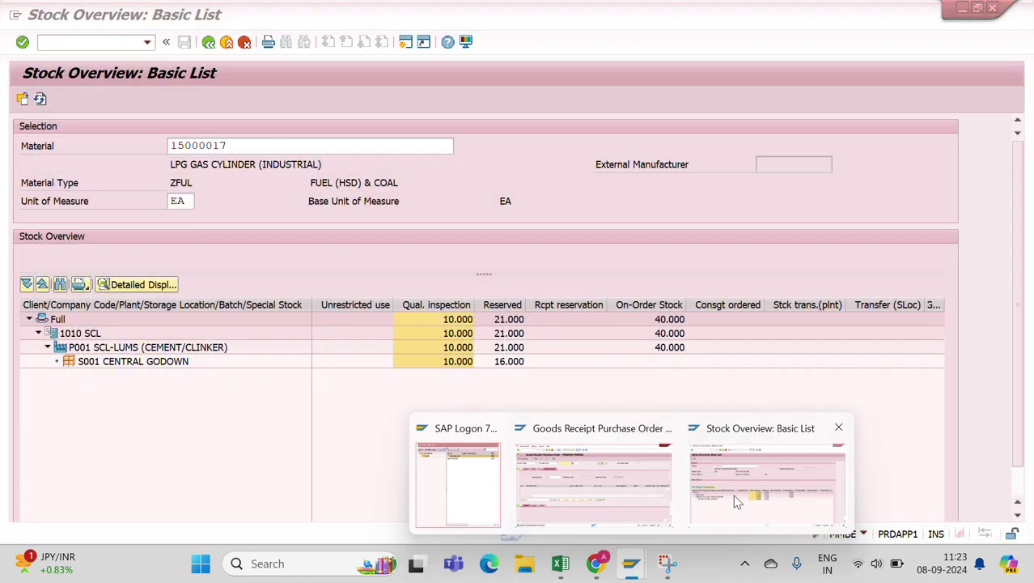
pyautogui.click(736, 502)
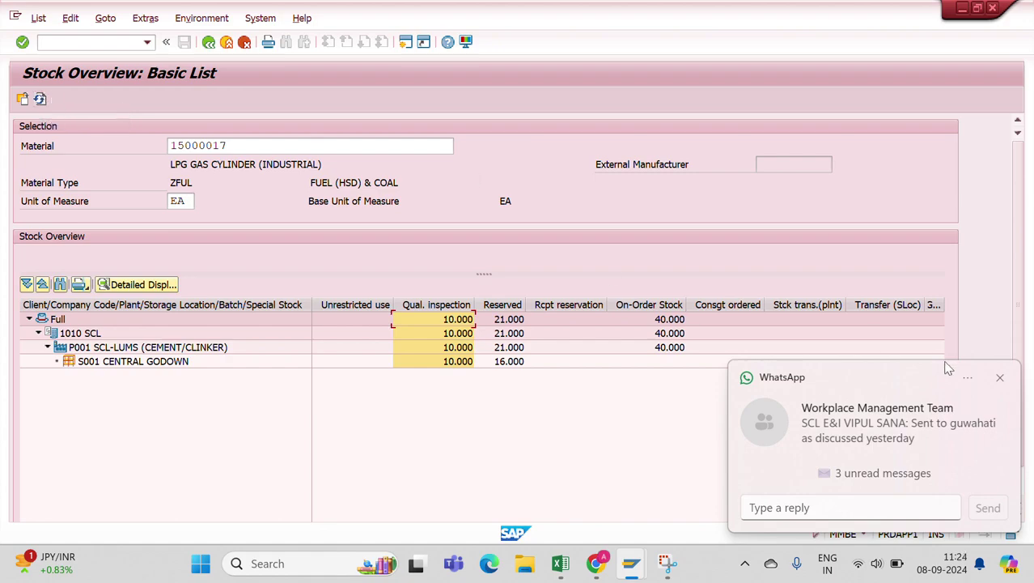
pyautogui.click(1000, 377)
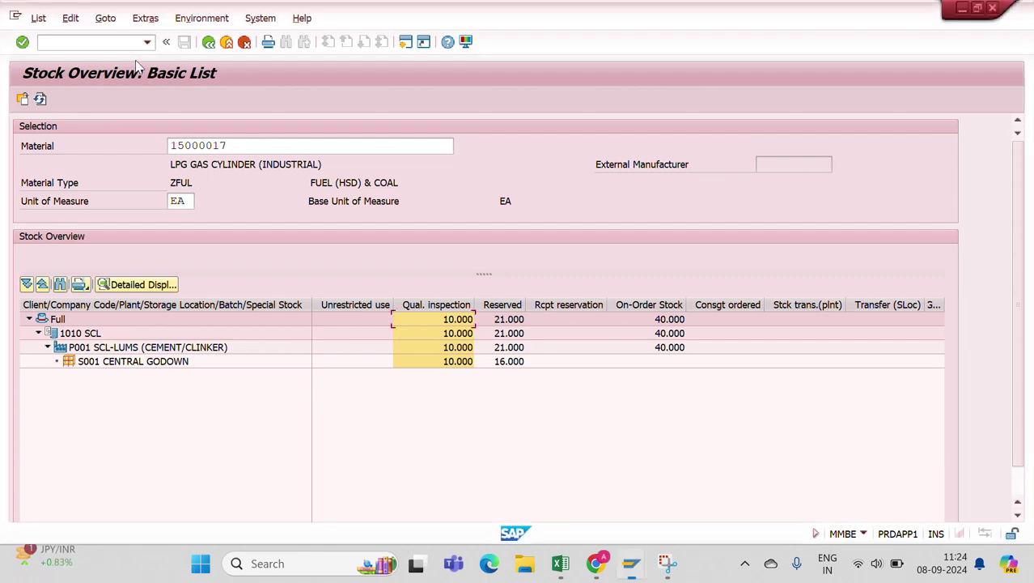
pyautogui.click(42, 100)
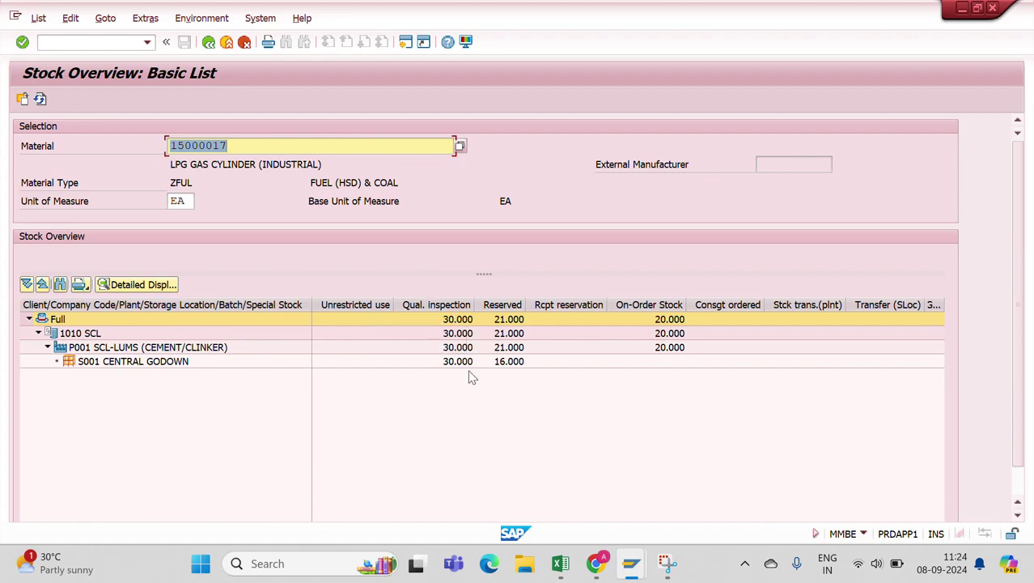
pyautogui.click(463, 308)
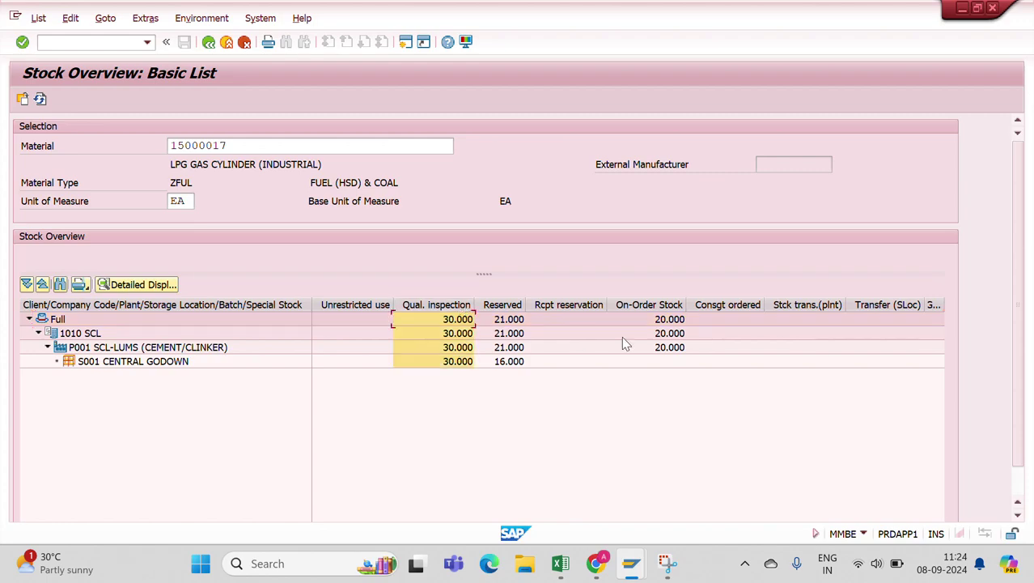